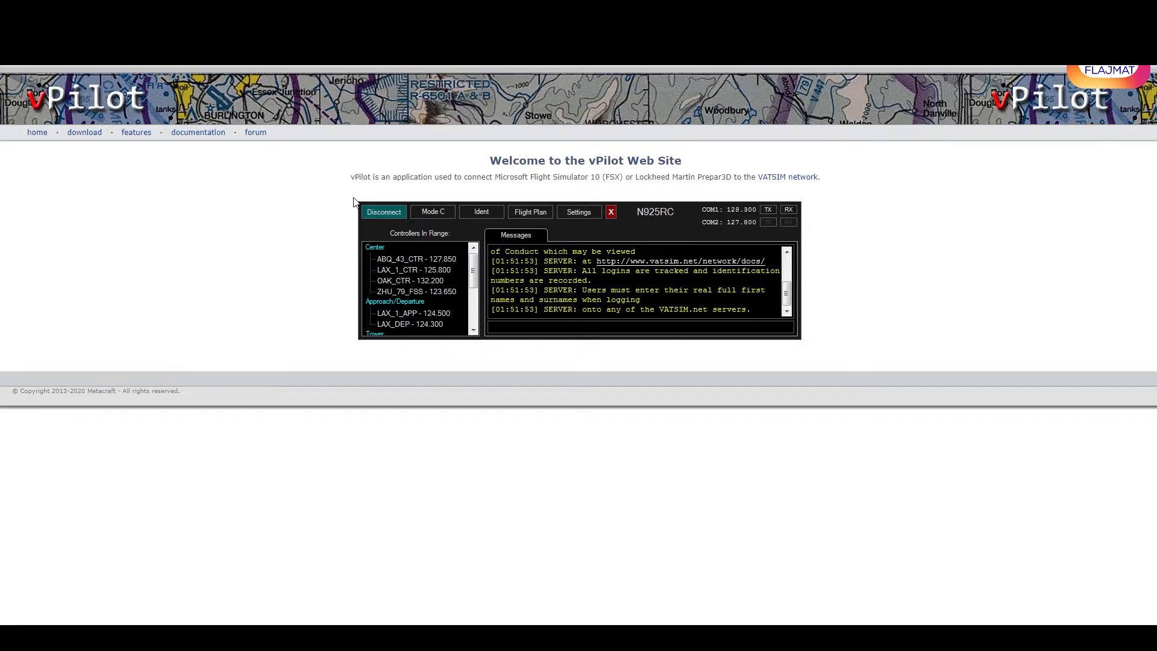
Step: Go to the vPilot download page offering stable version 2.6.6 (13.8 MB)
drag(352, 178, 364, 179)
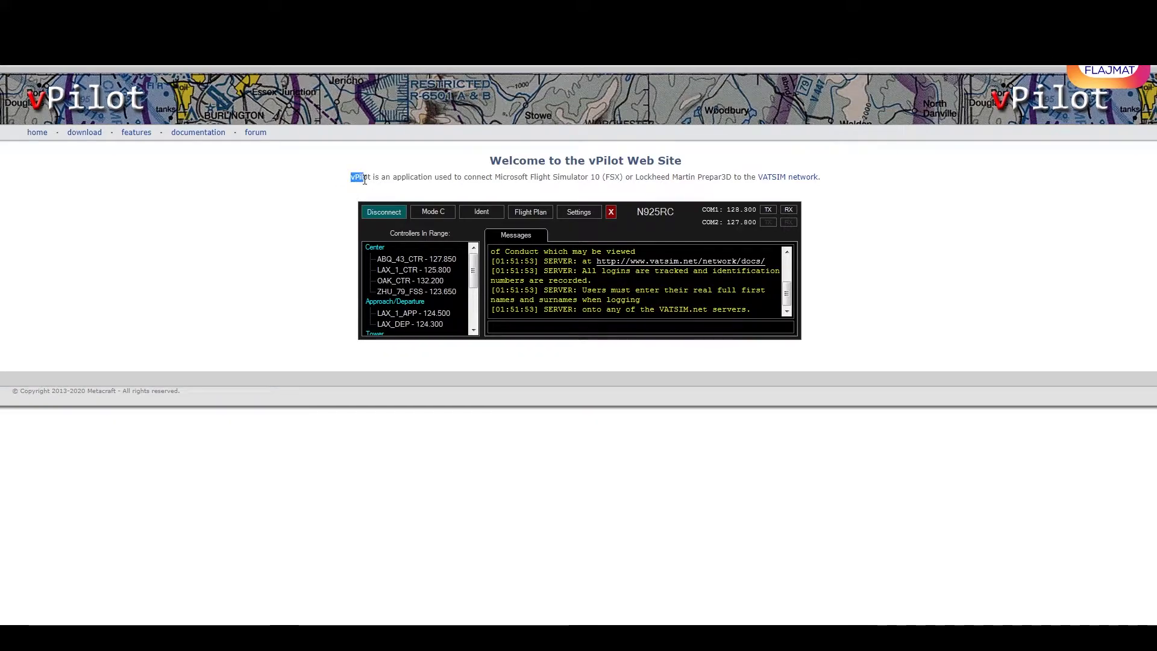
click(389, 177)
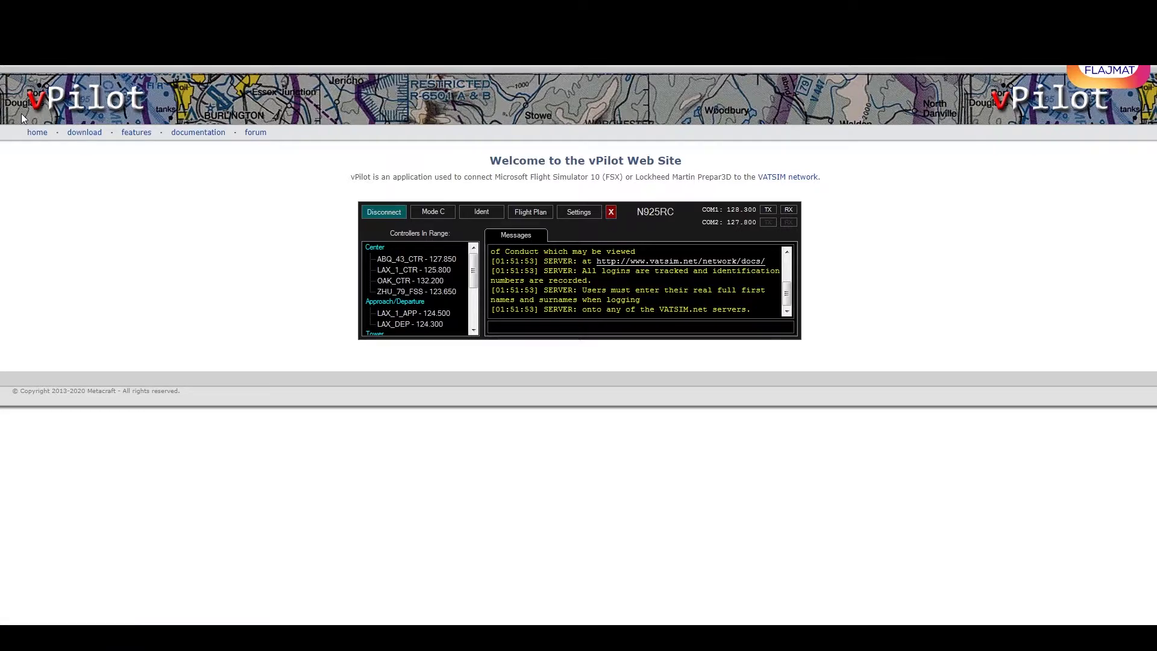
click(82, 133)
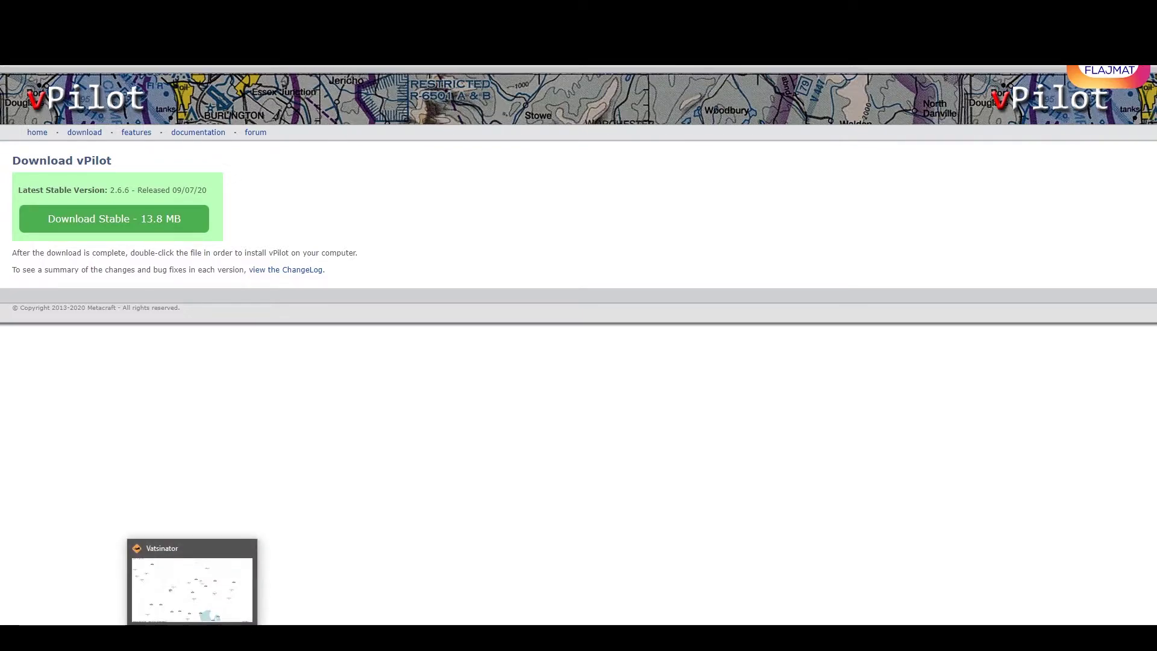
Step: Switch to Vatsinator and pan the live map over Poland, Czechia, the UK, France and the Alps
click(199, 582)
drag(591, 287, 506, 444)
drag(894, 236, 627, 453)
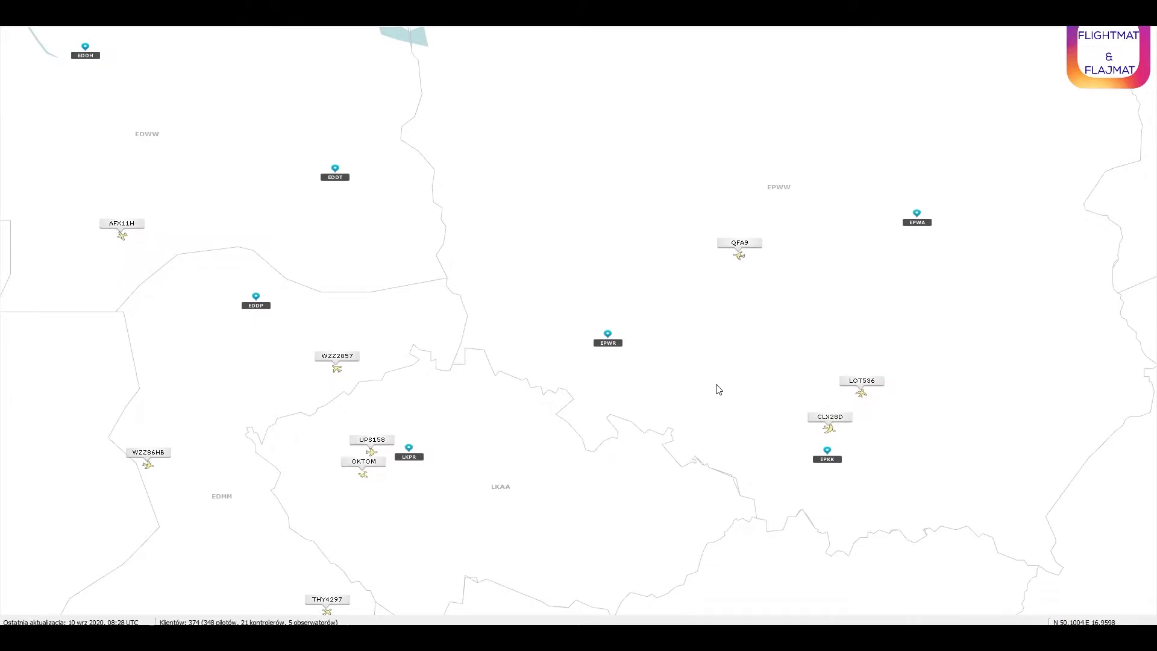
scroll(751, 361, down, 1)
drag(515, 435, 798, 320)
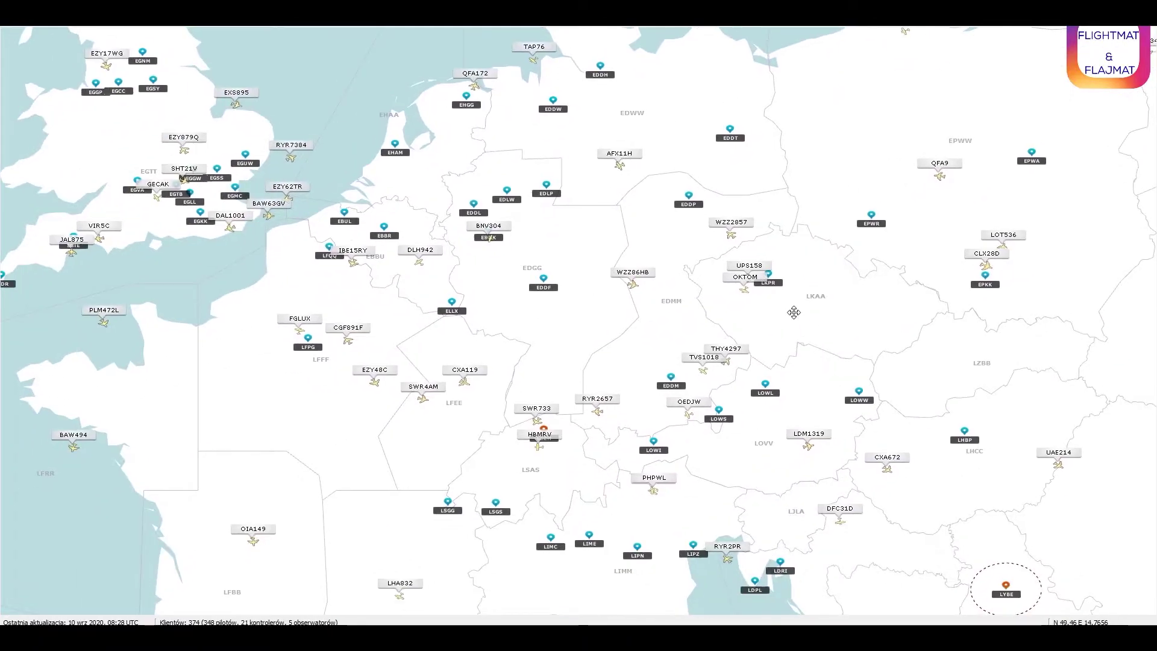
drag(497, 327, 774, 378)
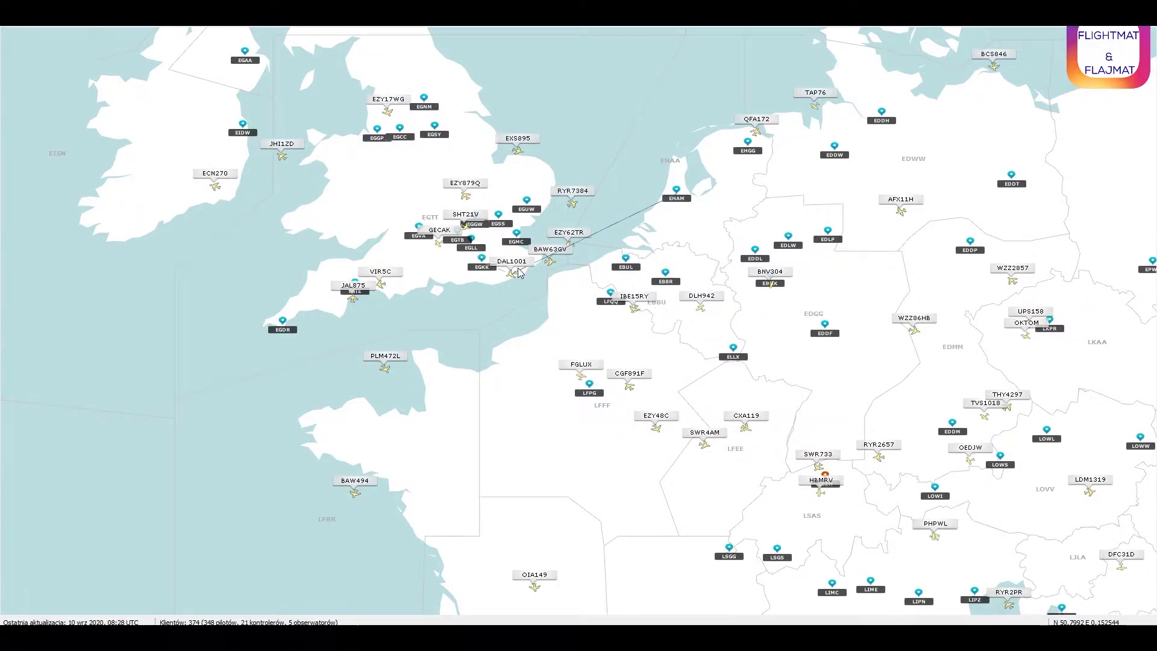
drag(759, 344, 508, 341)
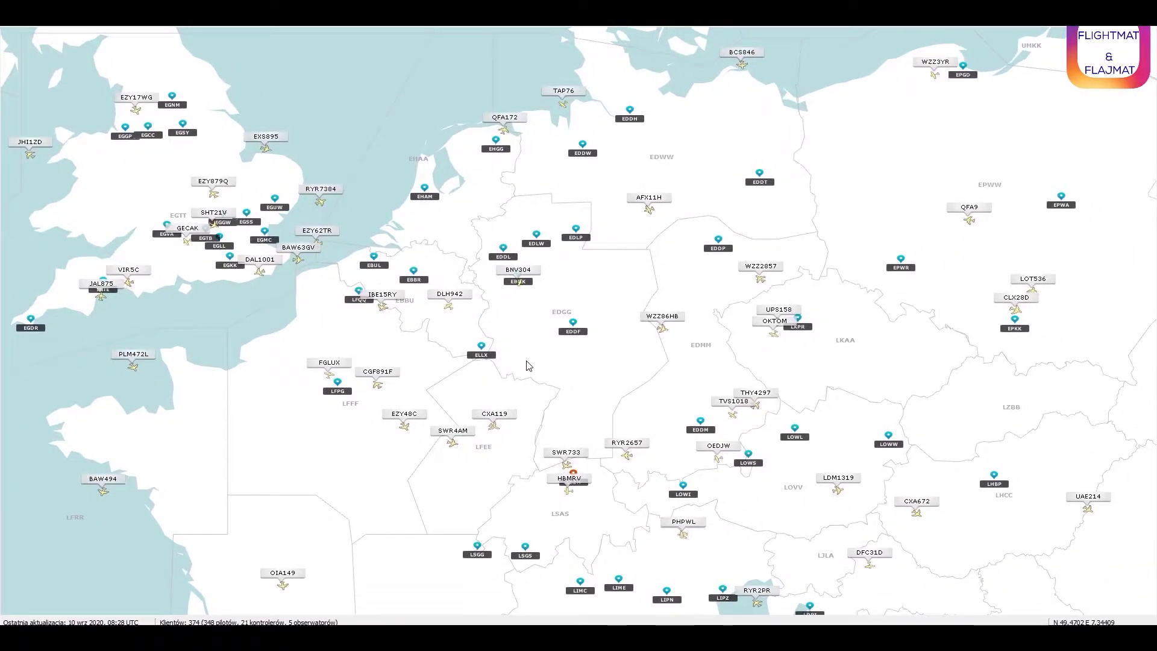
Step: Pan the map to the Balkans and the Mediterranean, then return to central Europe
drag(692, 396, 615, 274)
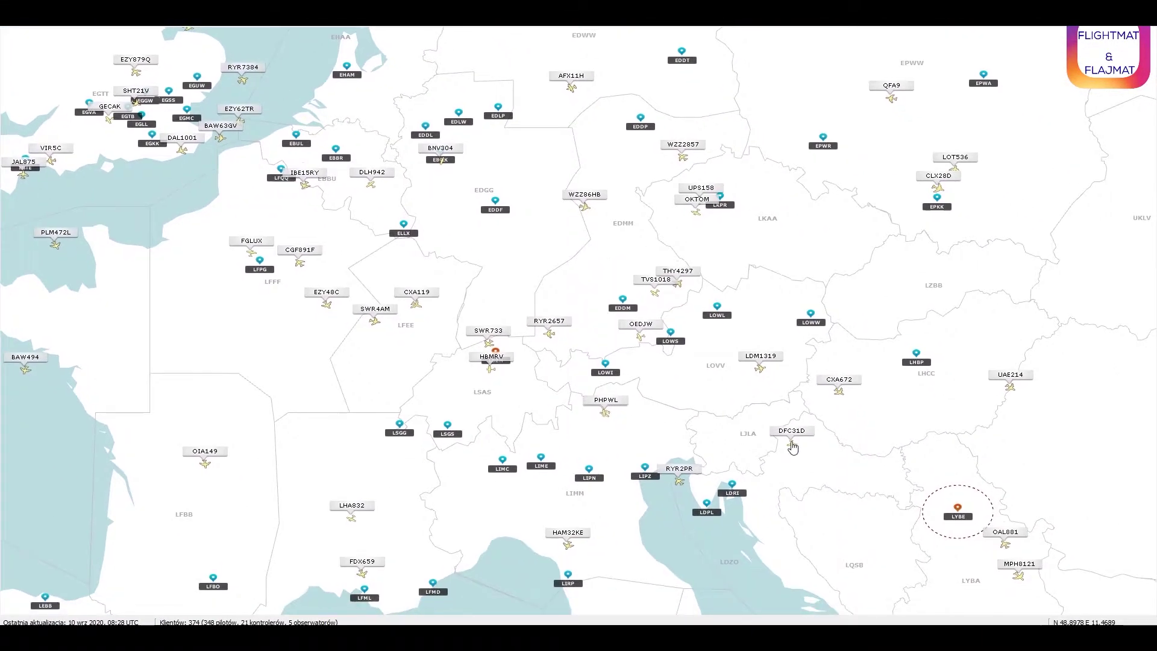
drag(649, 414, 648, 409)
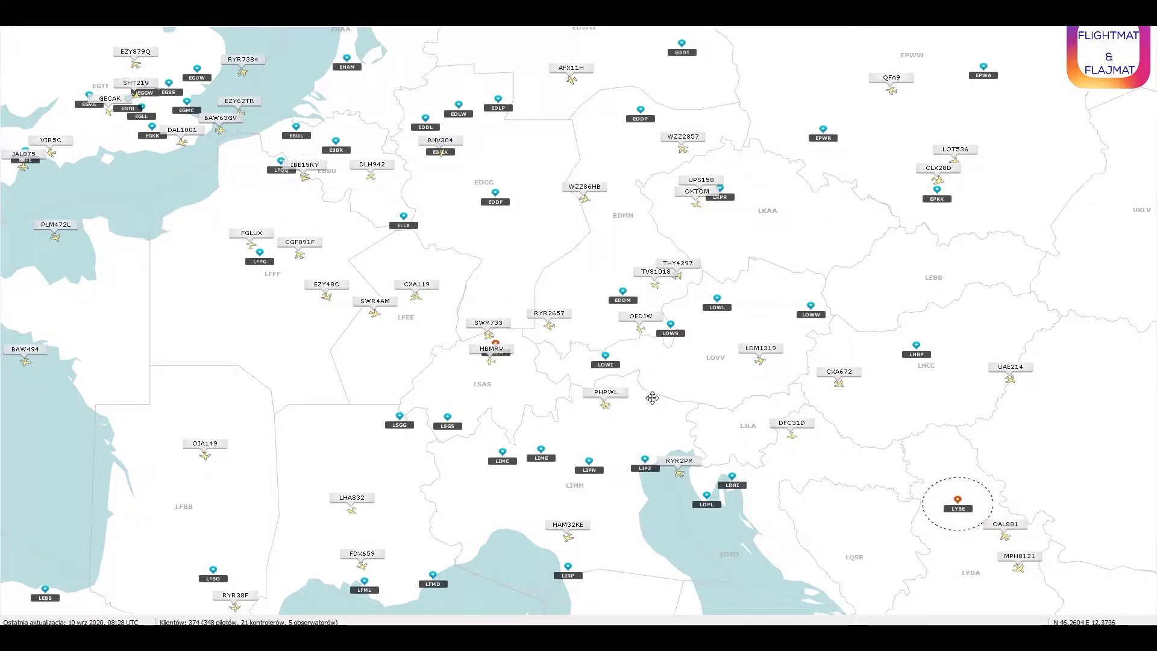
scroll(649, 410, down, 3)
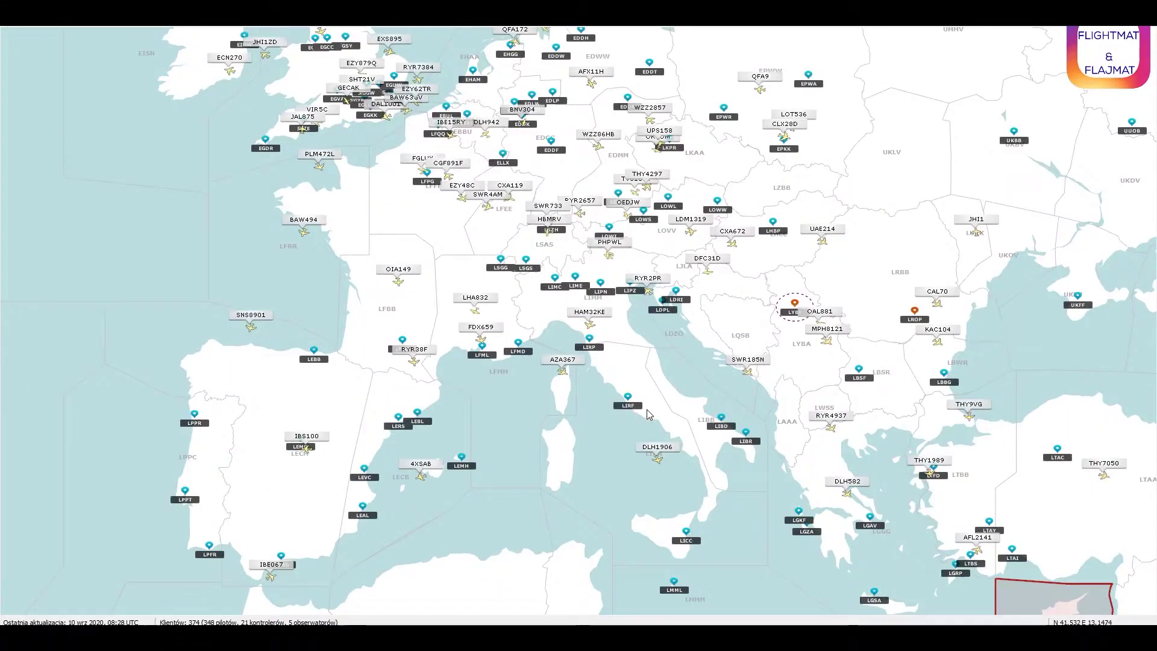
scroll(649, 400, down, 1)
drag(595, 530, 715, 381)
scroll(715, 382, down, 3)
scroll(780, 167, up, 5)
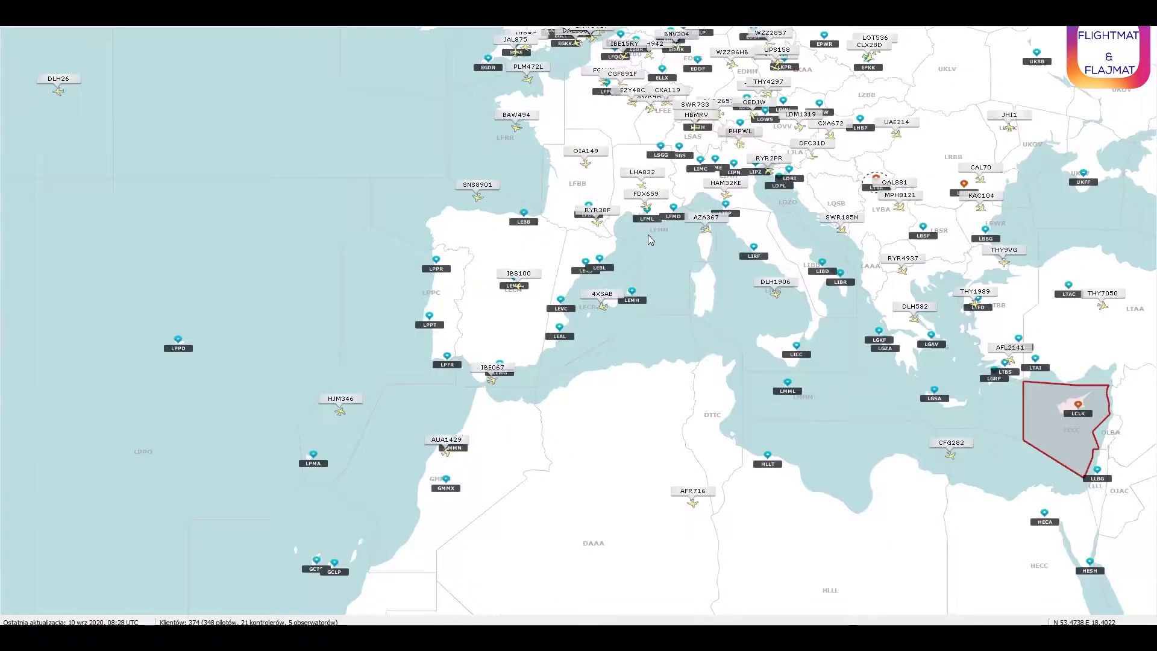
drag(781, 167, 535, 537)
scroll(692, 393, up, 1)
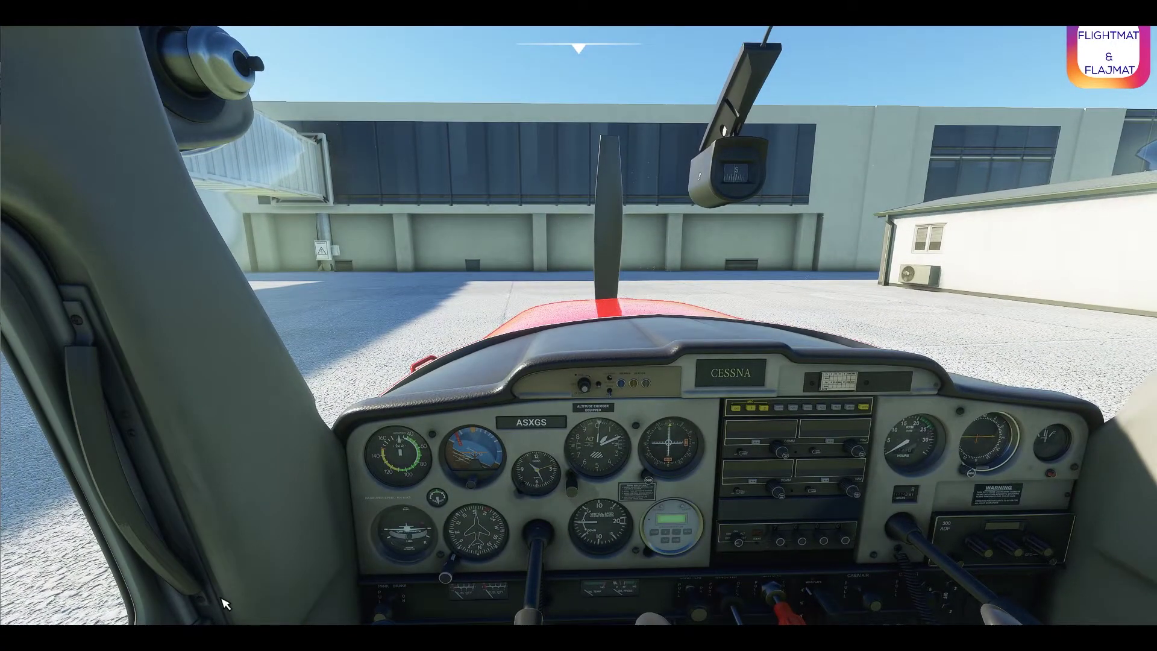
Step: Bring the vPilot client window up over the Cessna cockpit with alt+Tab
key(alt+Tab)
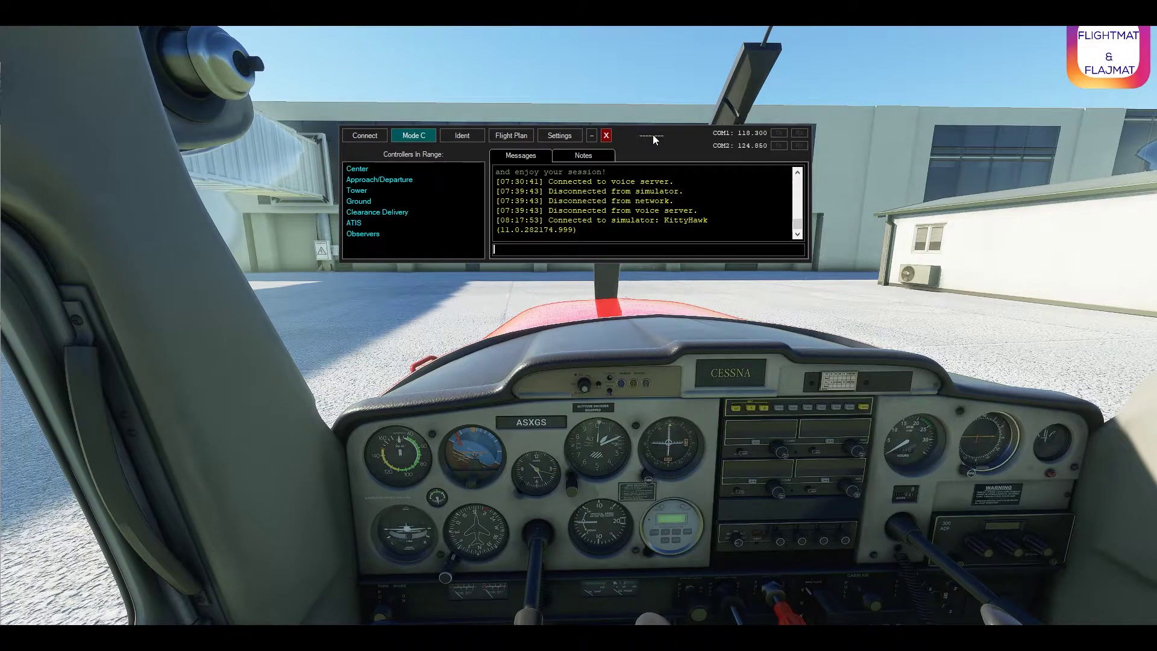
Step: Move vPilot to the top of the screen and connect to the network as ATL8 in a C152
drag(652, 140, 864, 54)
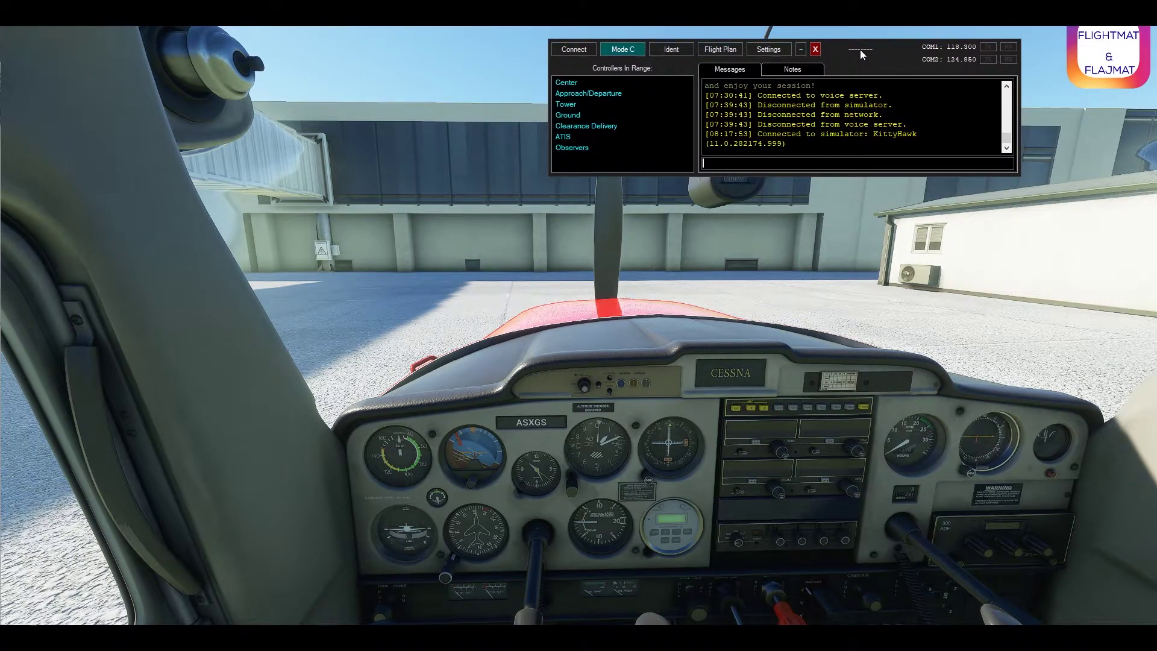
click(578, 50)
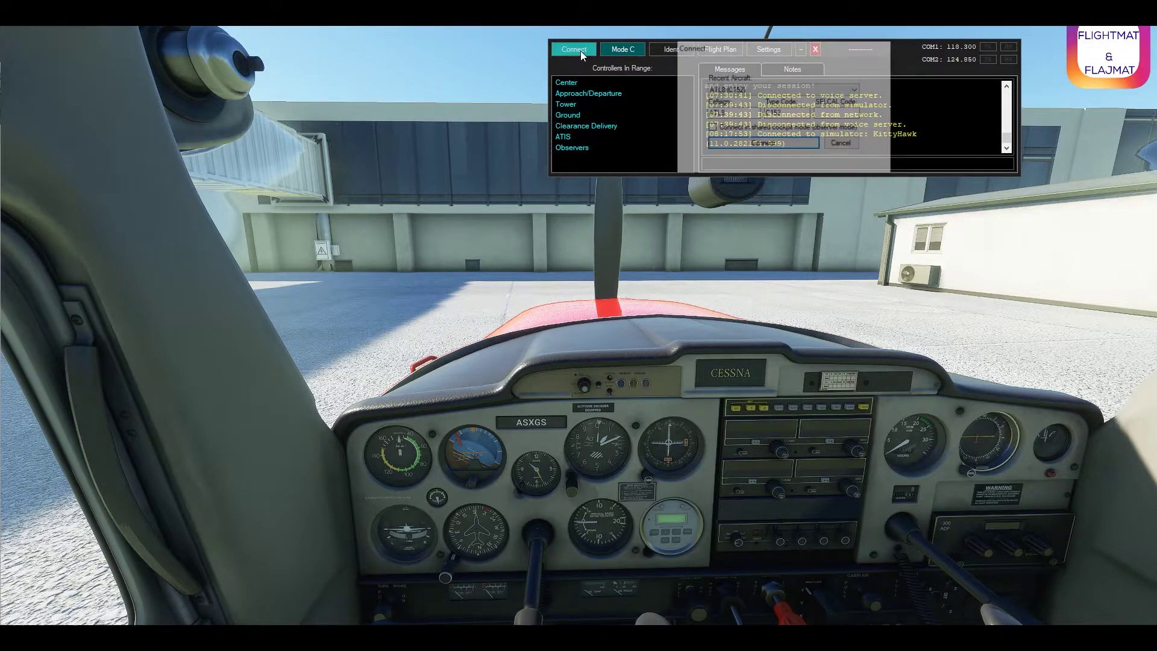
click(763, 145)
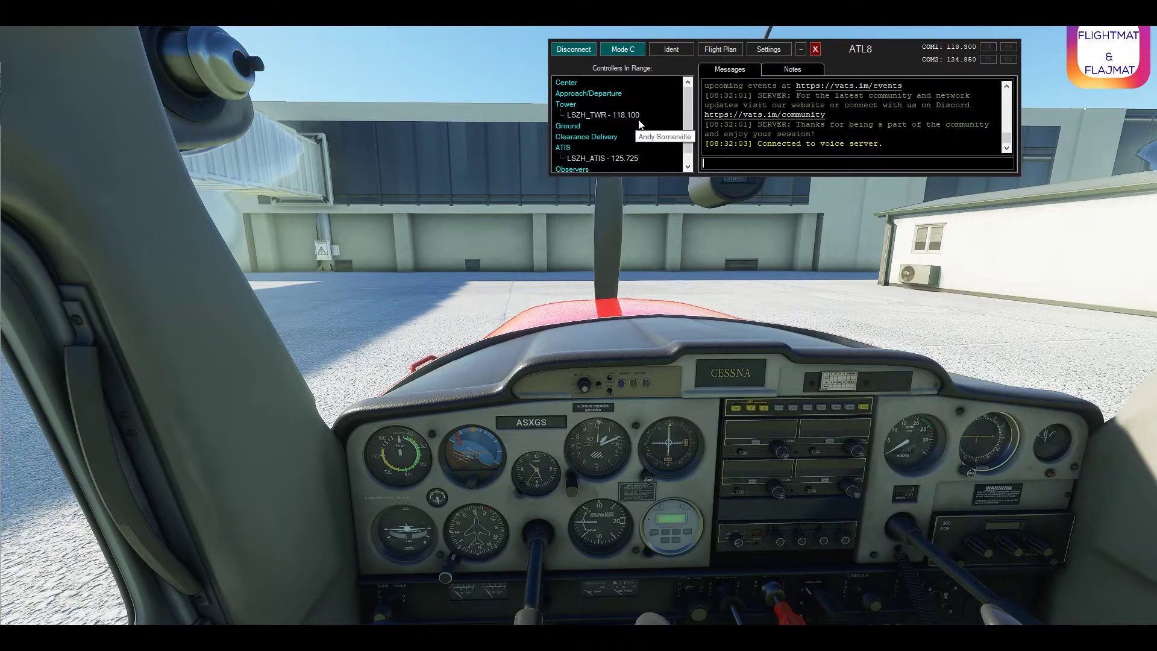
Step: Frame the cockpit view on the radio stack, with vPilot's controller list shown again
scroll(689, 119, down, 1)
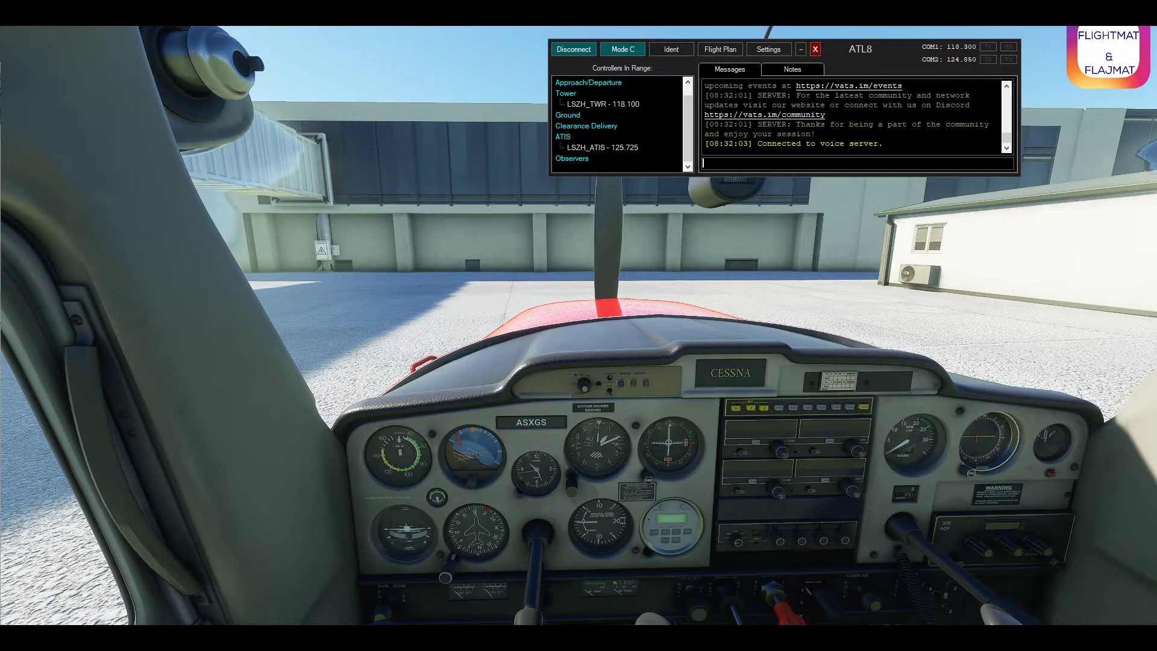
click(723, 245)
key(alt+1)
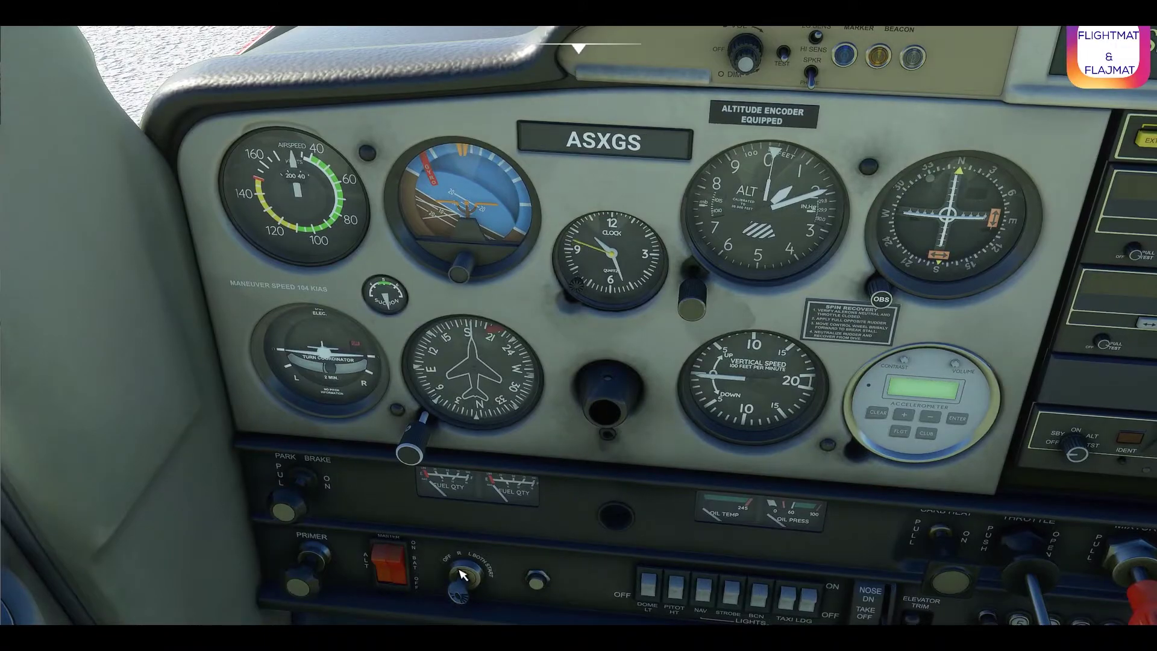
key(alt+2)
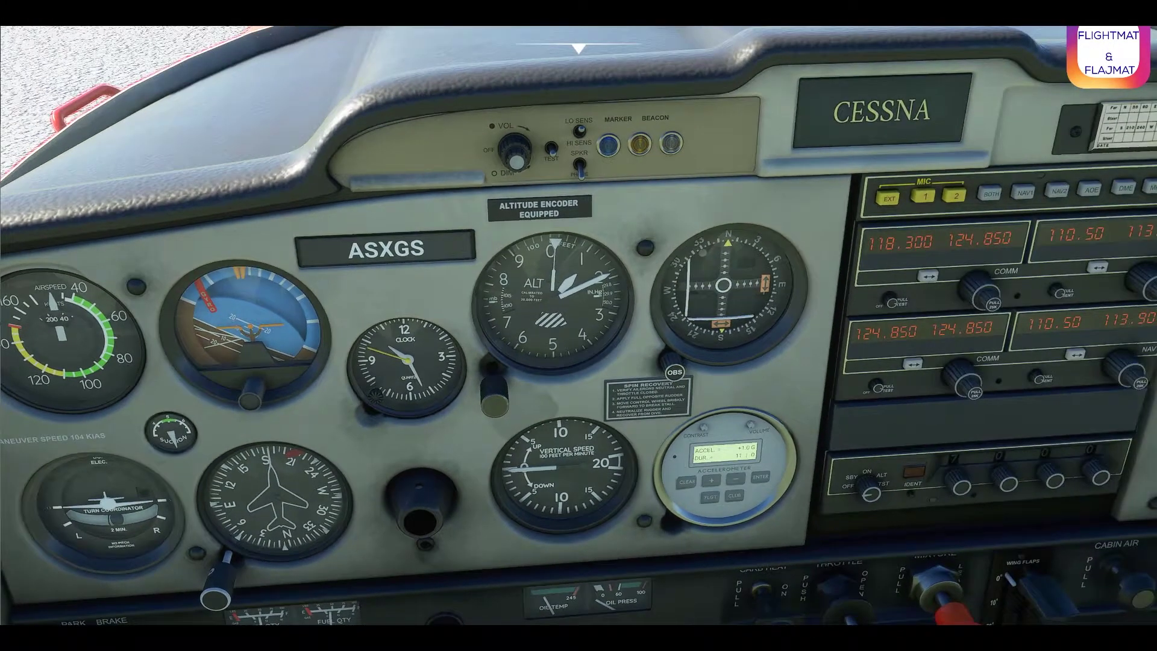
key(alt+Tab)
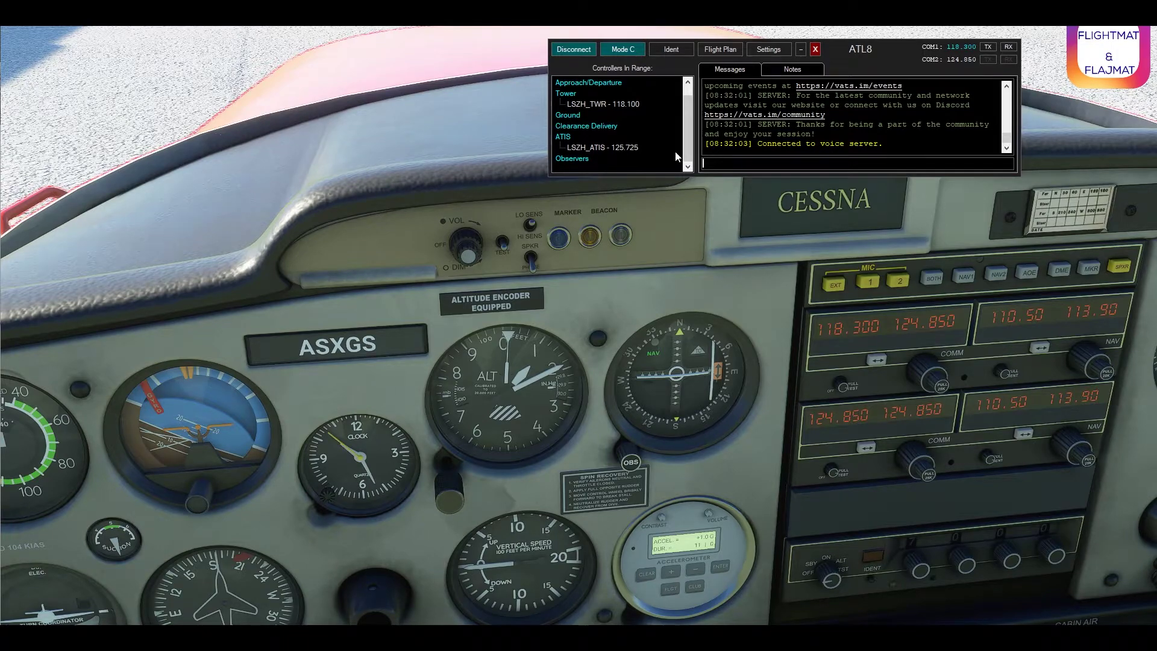
Step: Tune COM1 standby to ATIS 125.725, keeping tower 118.300 as the active frequency
click(801, 50)
scroll(915, 368, up, 2)
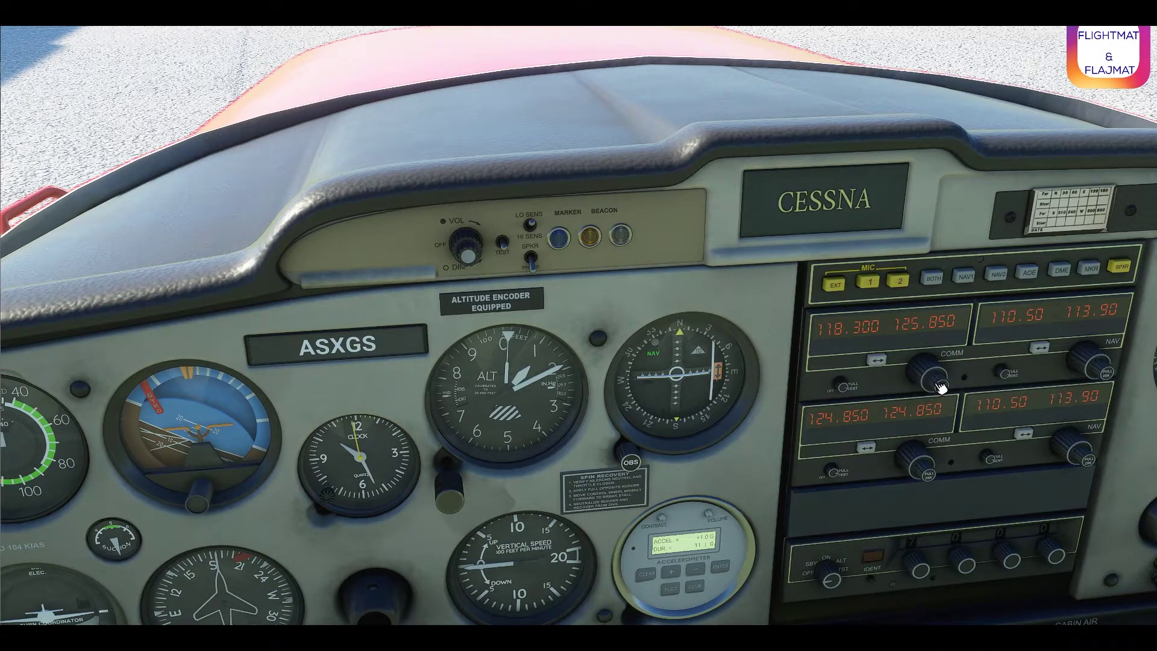
scroll(941, 388, down, 1)
click(877, 360)
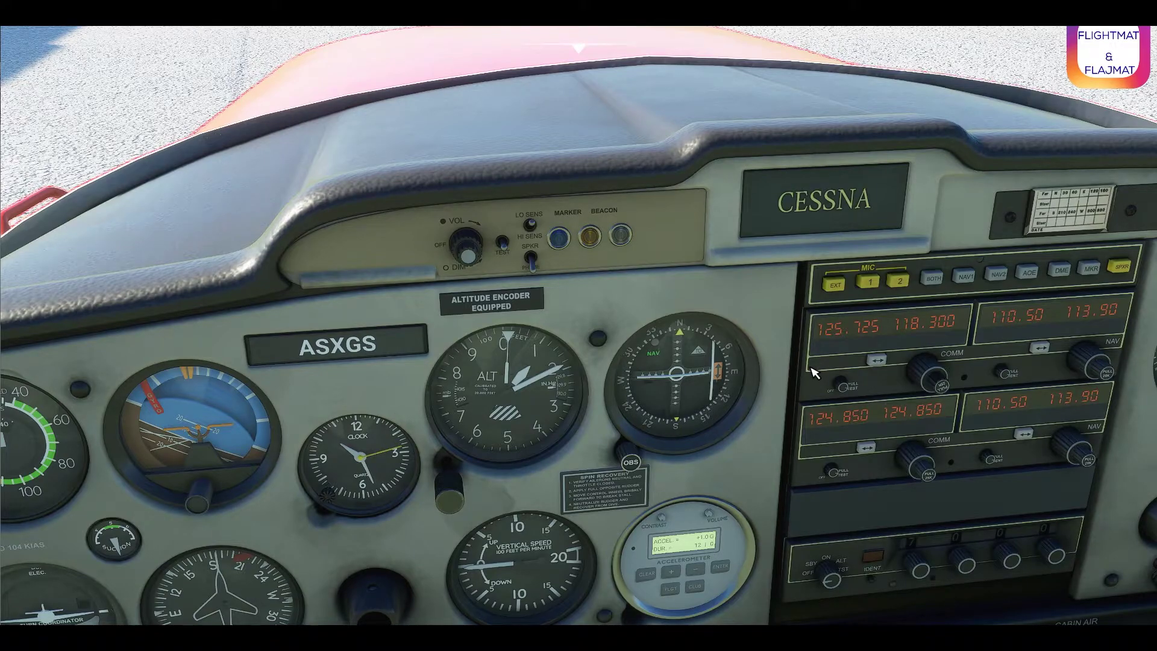
click(877, 359)
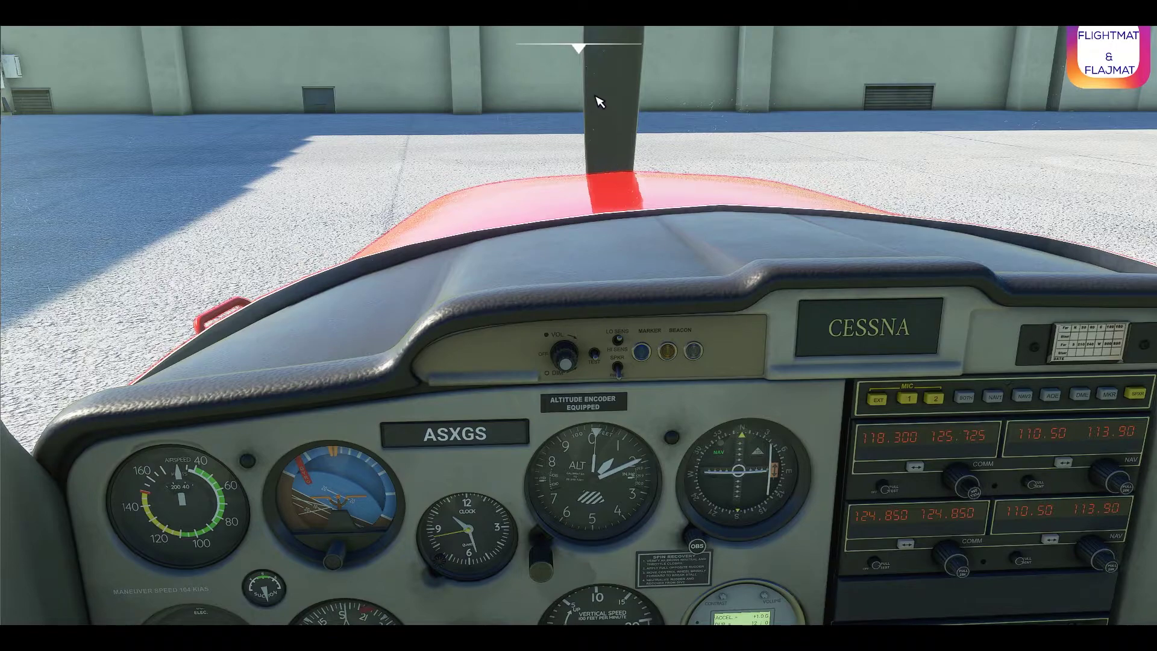
Step: Switch off Manage Radio Comms in the AI Control panel and close the panel
mouse_move(586, 57)
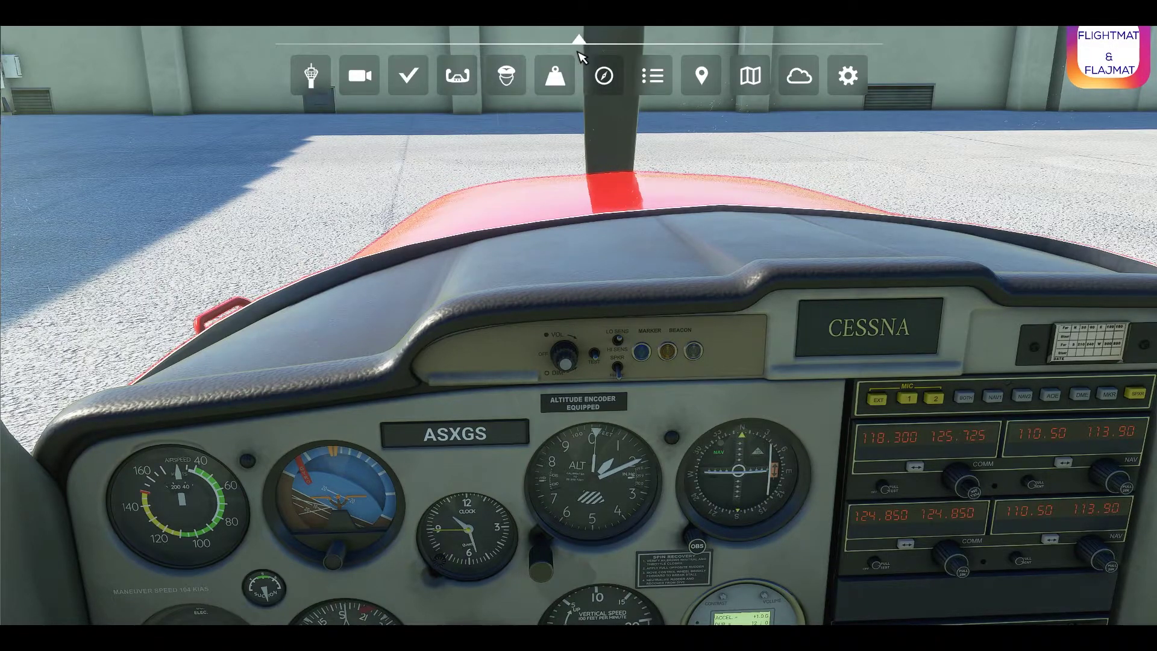
click(510, 84)
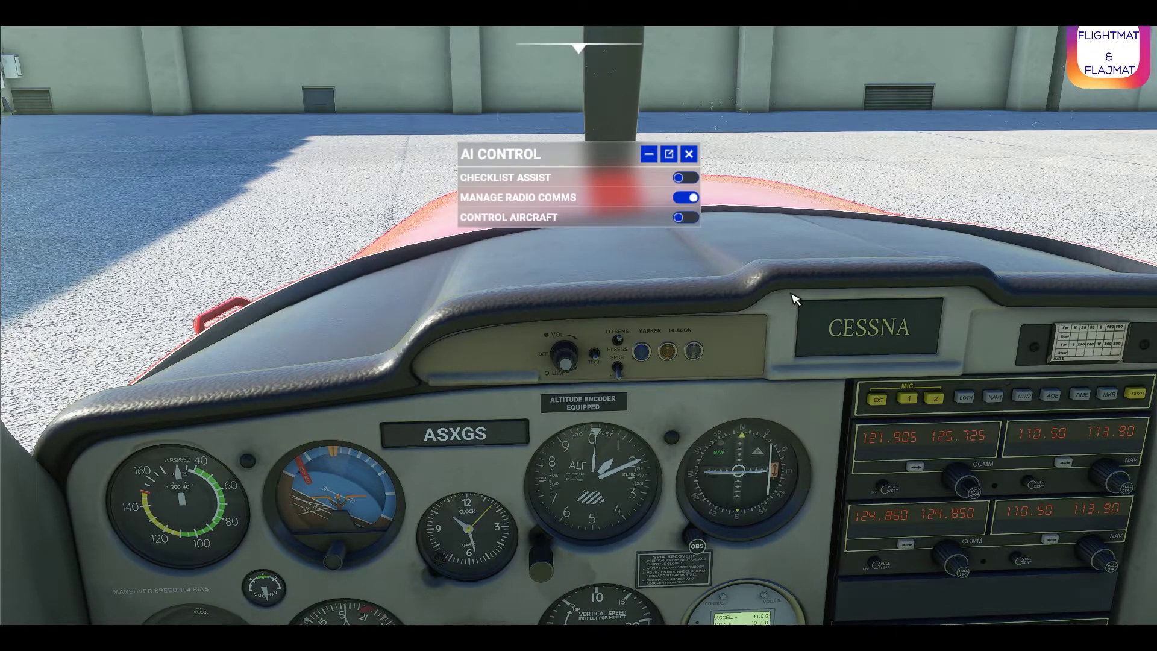
click(686, 197)
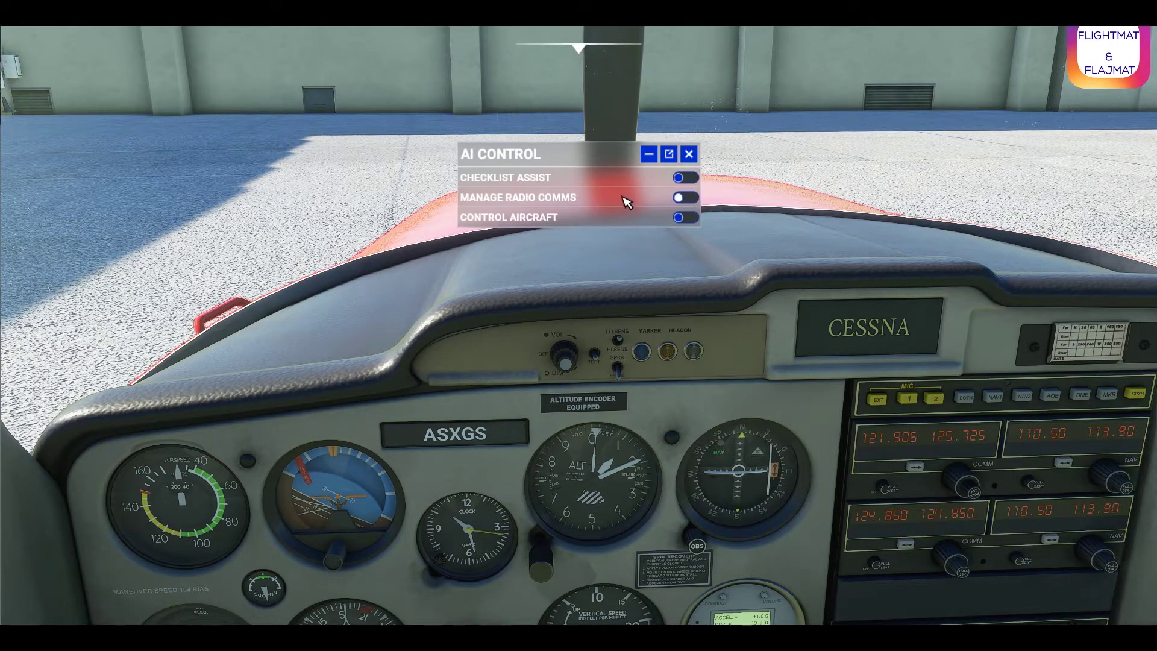
click(689, 154)
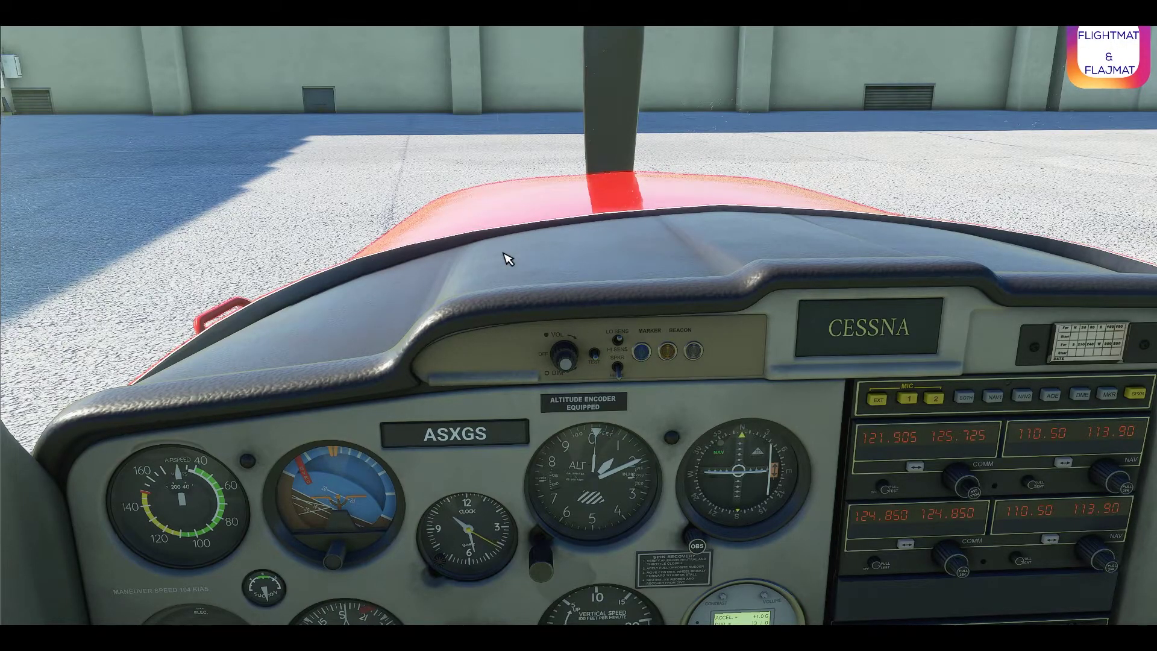
Step: From the Esc menu, open General options and bring up the Traffic settings page
key(Escape)
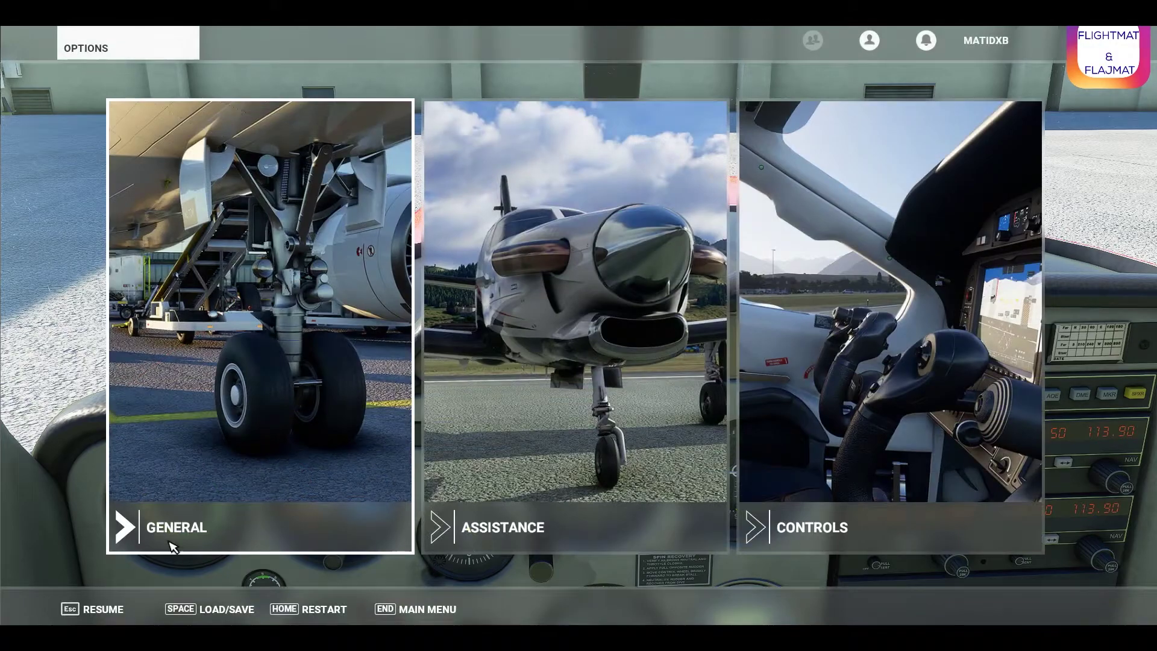
click(154, 531)
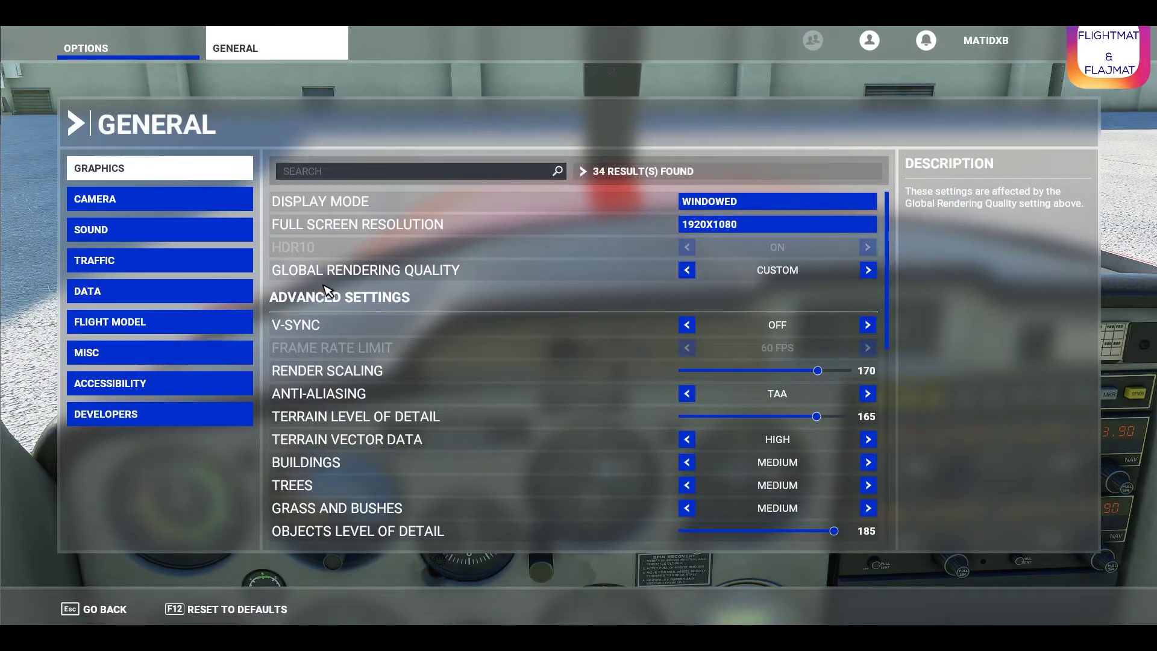
click(156, 238)
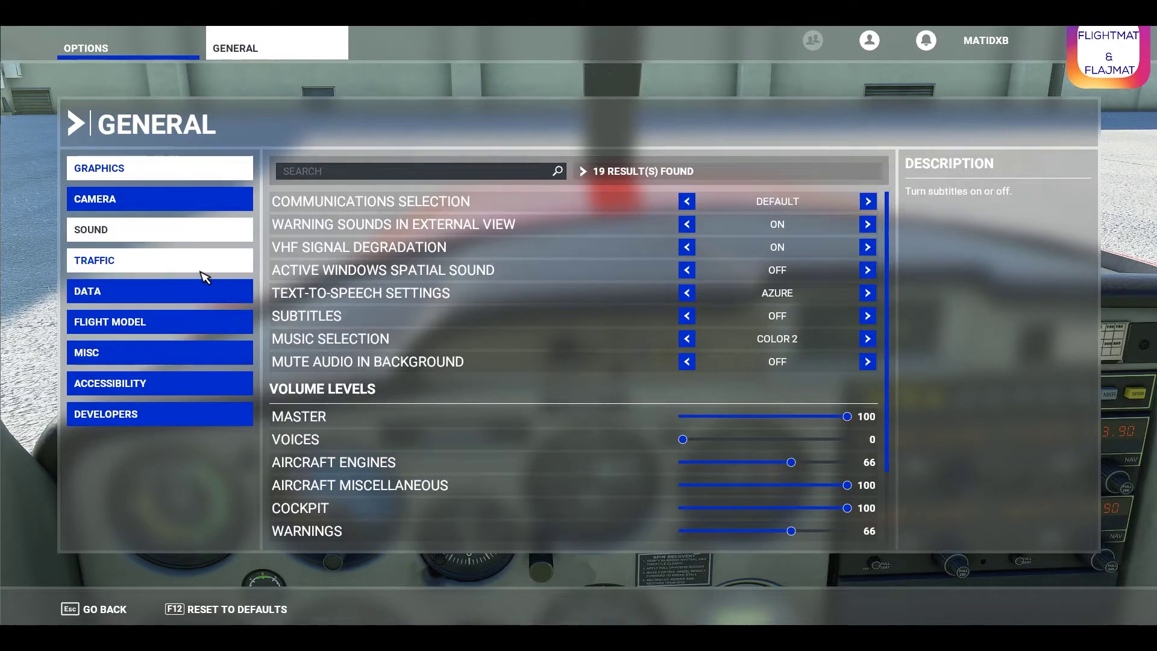
click(136, 262)
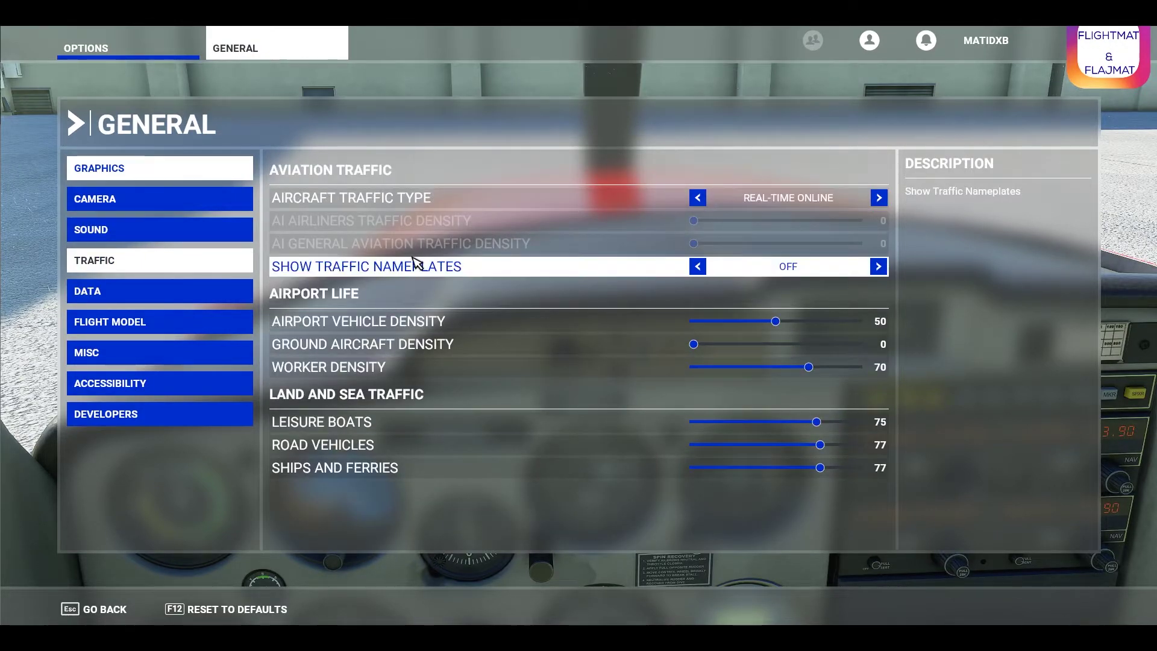